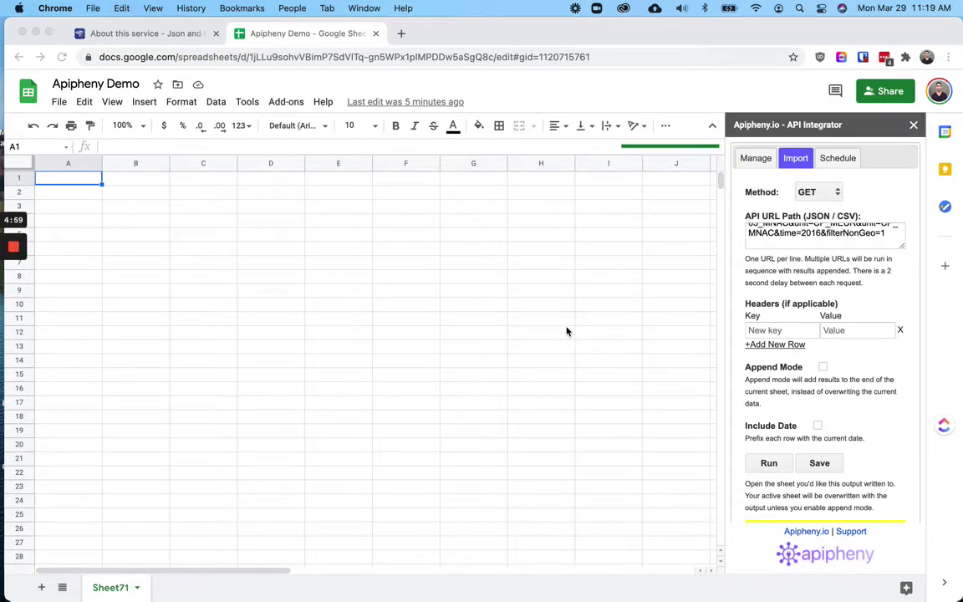
# On the Eurostat web services site, open The REST request page and copy the JSON example's link address
pyautogui.click(136, 35)
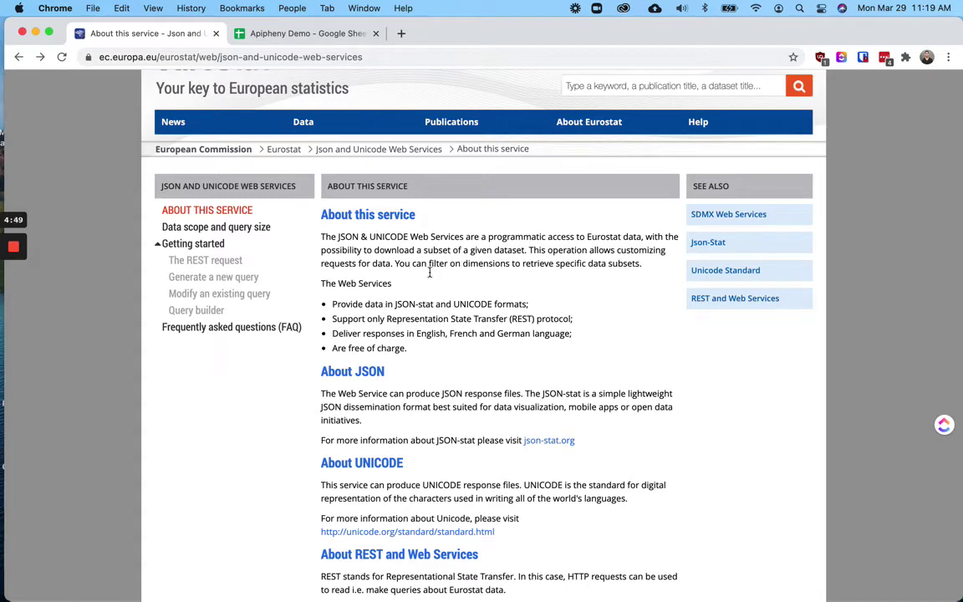
pyautogui.click(211, 262)
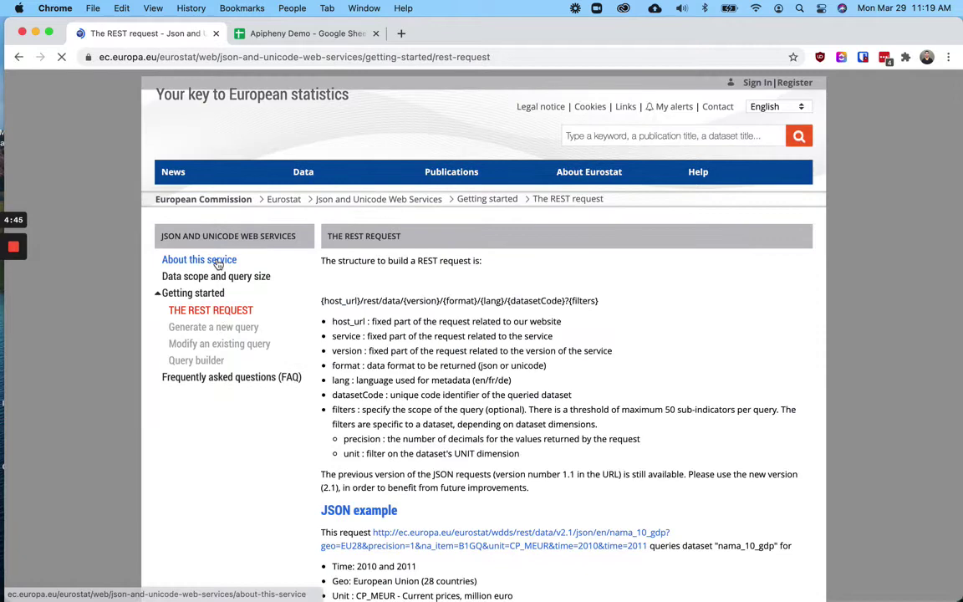
pyautogui.scroll(-2, 411, 260)
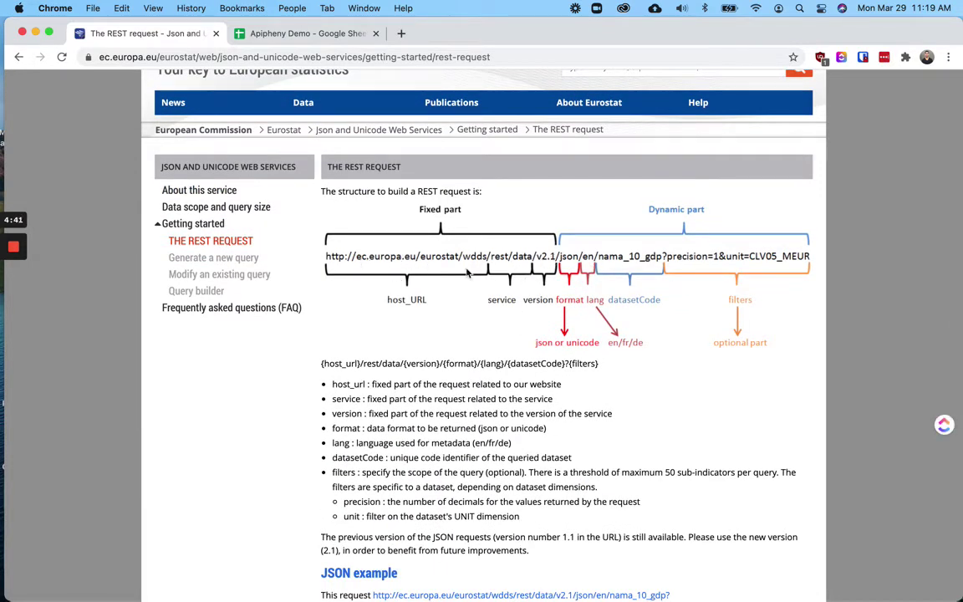
pyautogui.scroll(-1, 603, 333)
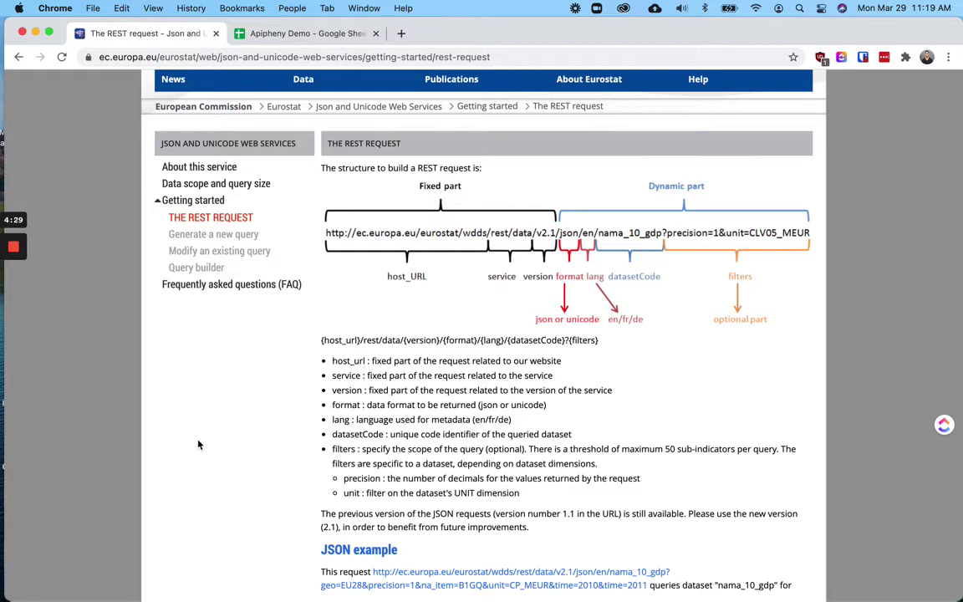
pyautogui.scroll(-3, 226, 562)
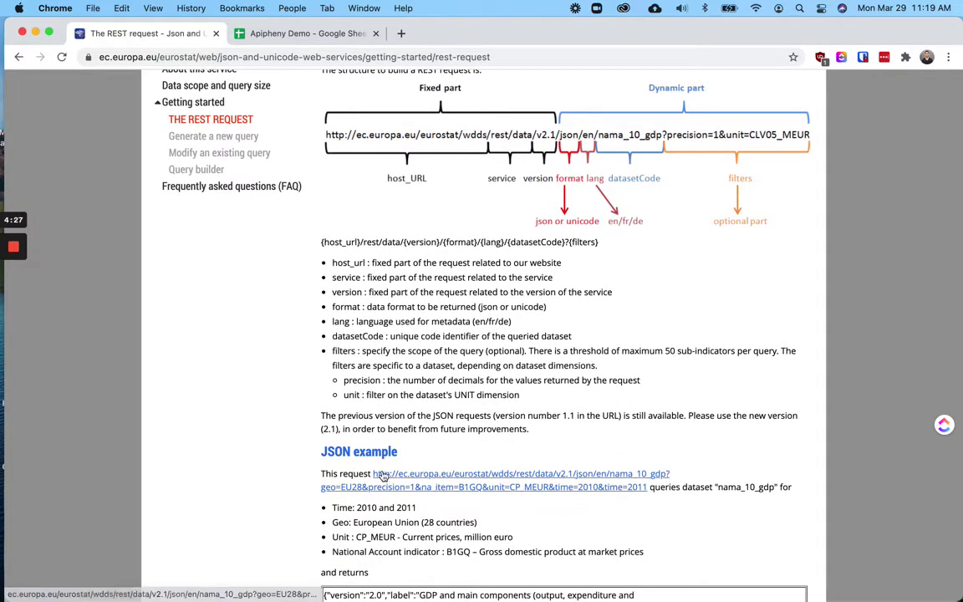
pyautogui.rightClick(426, 480)
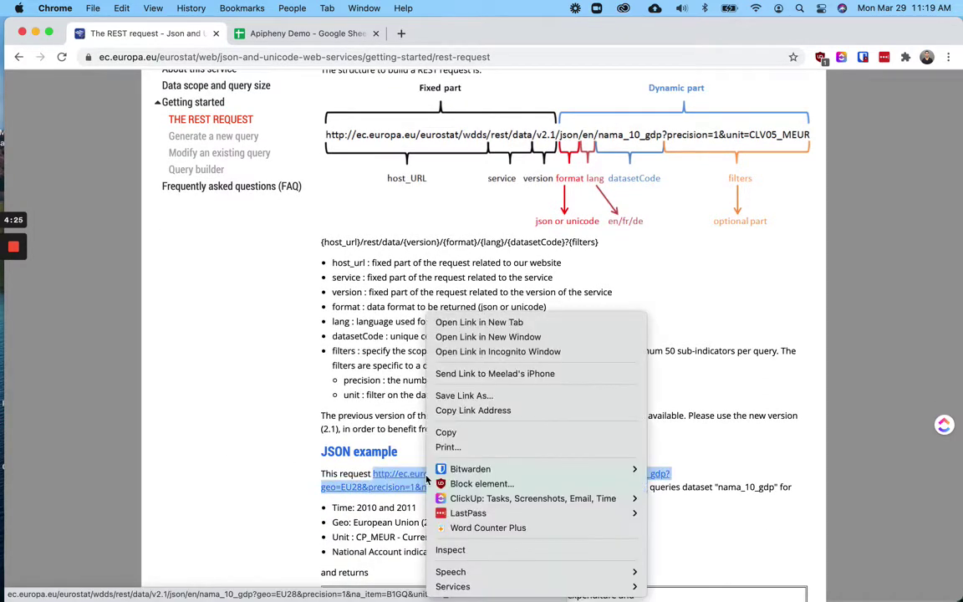
pyautogui.click(462, 410)
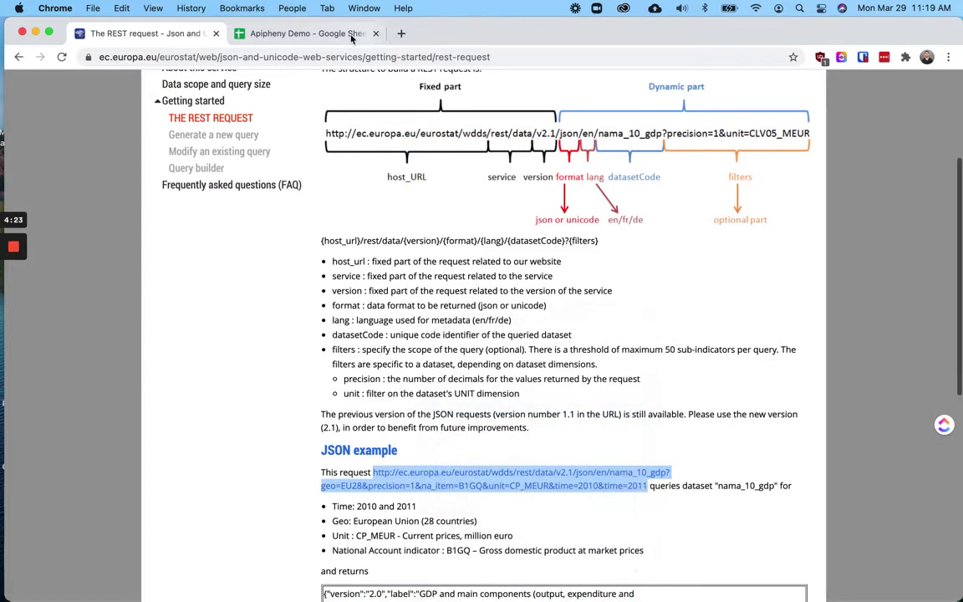
# In the Apipheny Demo spreadsheet, replace the import's API URL path with the copied nama_10_gdp JSON example link
pyautogui.click(305, 33)
pyautogui.scroll(1, 867, 243)
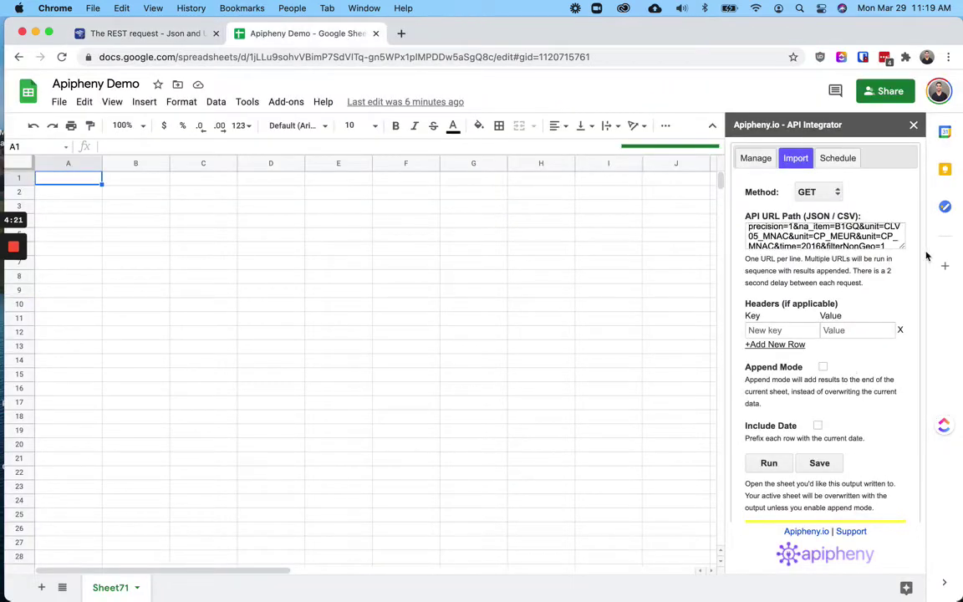
pyautogui.moveTo(903, 245); pyautogui.dragTo(733, 240)
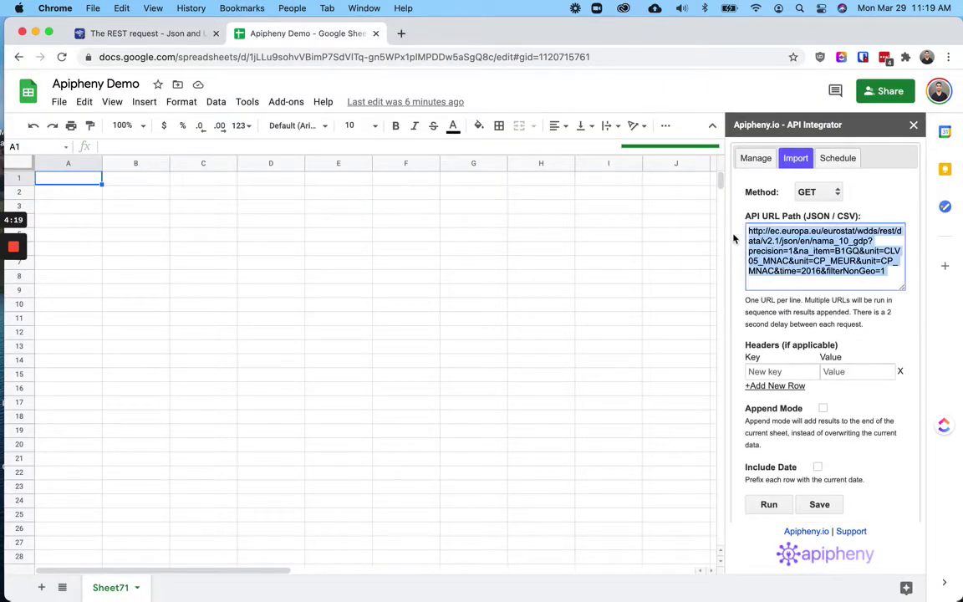
pyautogui.press('BackSpace')
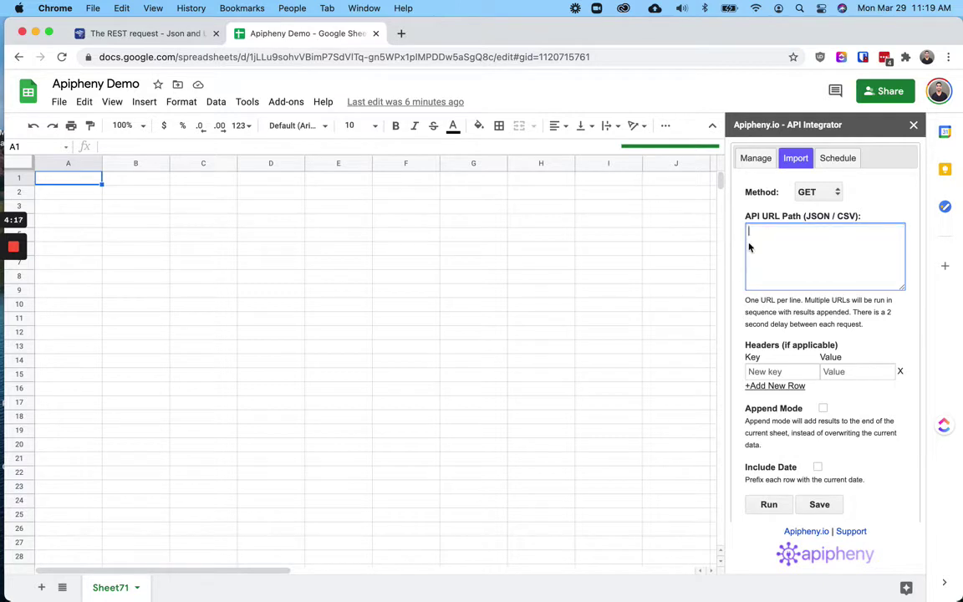
pyautogui.press('super+v')
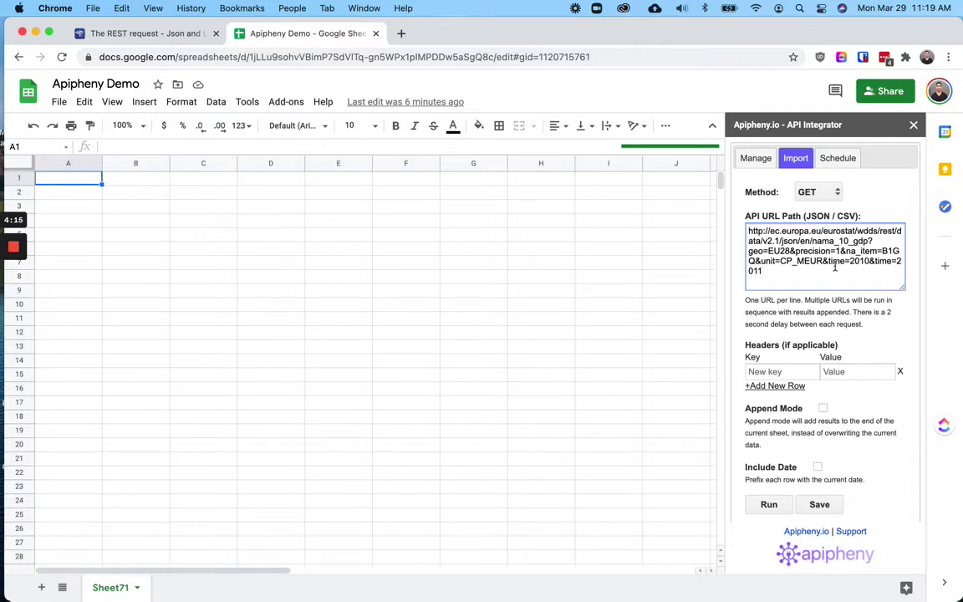
# Run the GET request, allow it to overwrite Sheet71, and look through the imported columns
pyautogui.click(768, 505)
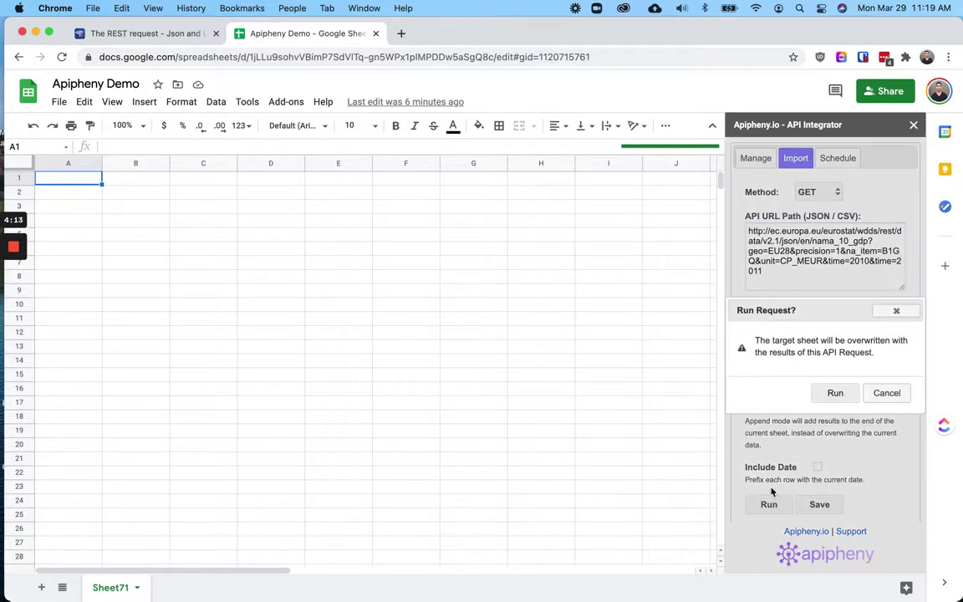
pyautogui.click(835, 393)
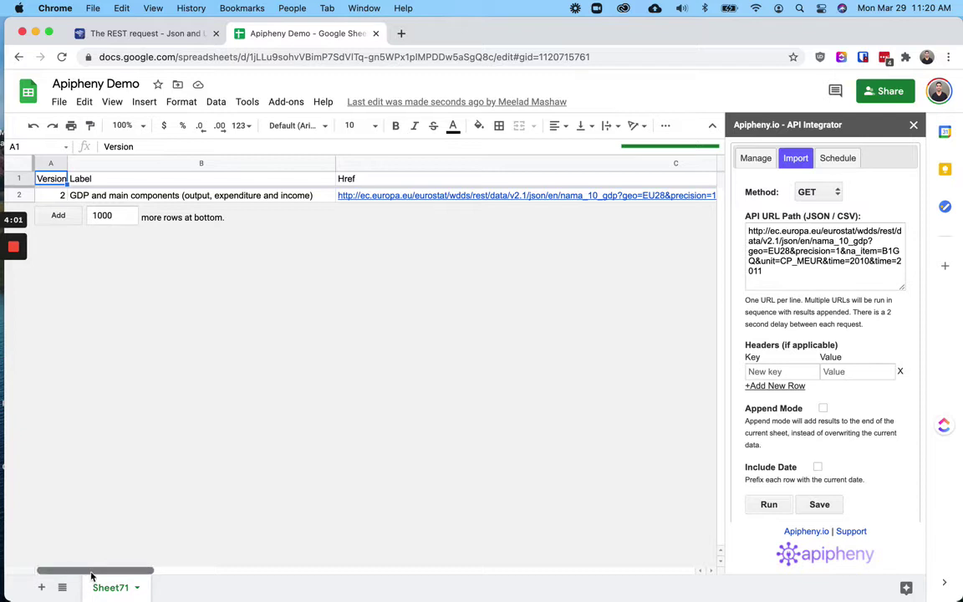
pyautogui.moveTo(94, 571); pyautogui.dragTo(310, 567)
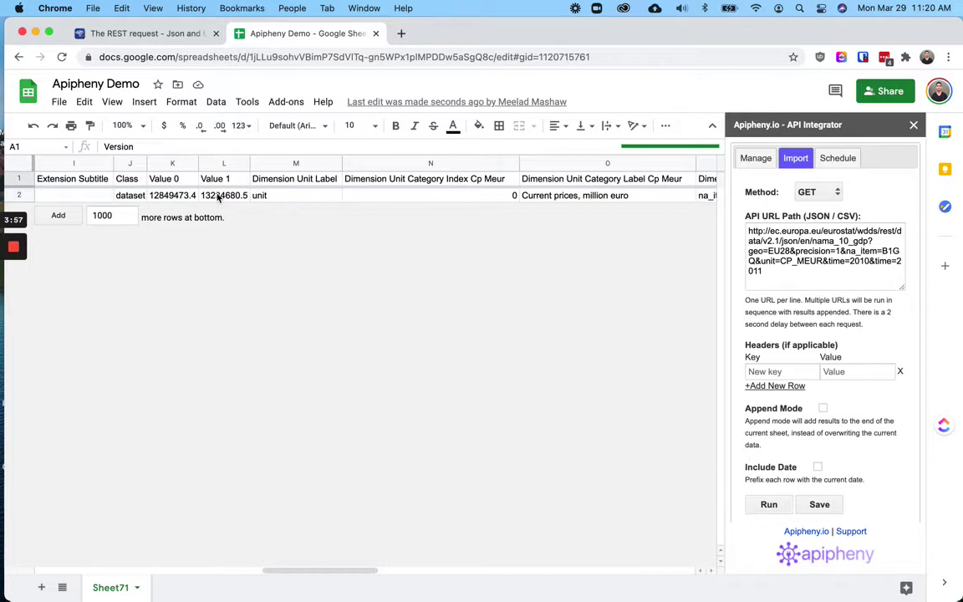
pyautogui.moveTo(306, 569); pyautogui.dragTo(80, 585)
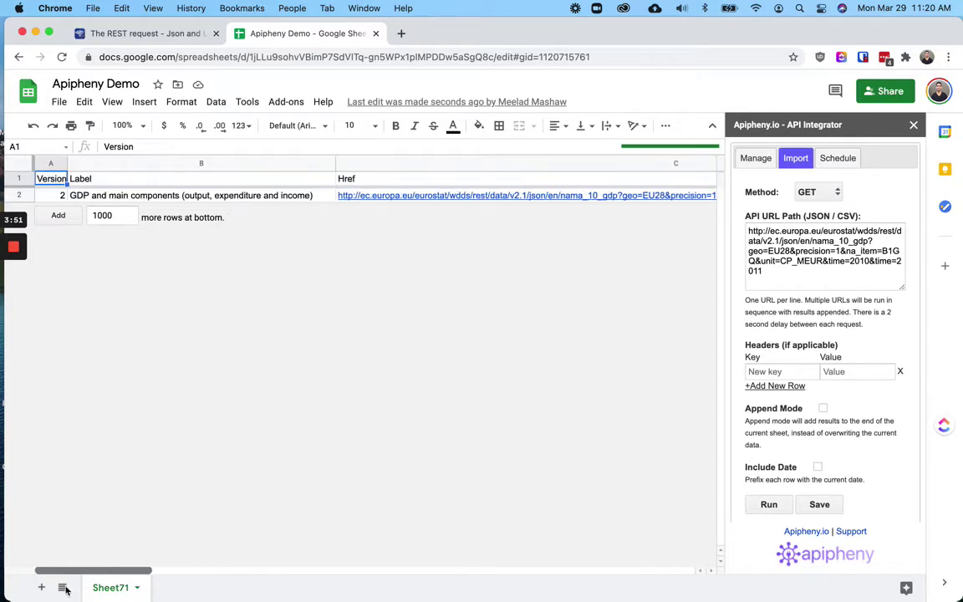
# Review Eurostat's REST request documentation, examining the datasetCode and filters descriptions and the JSON and UNICODE examples
pyautogui.click(138, 37)
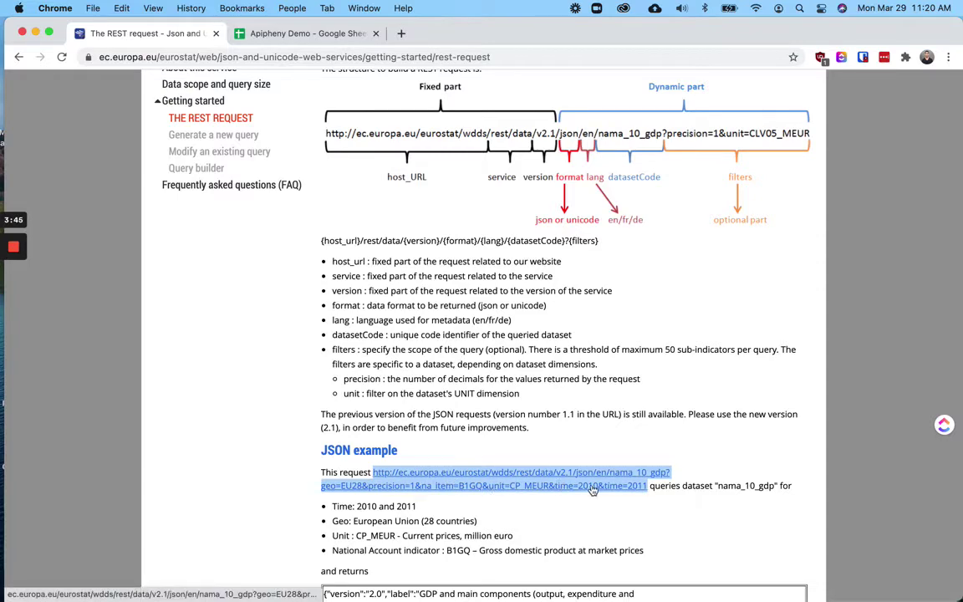
pyautogui.scroll(-3, 257, 431)
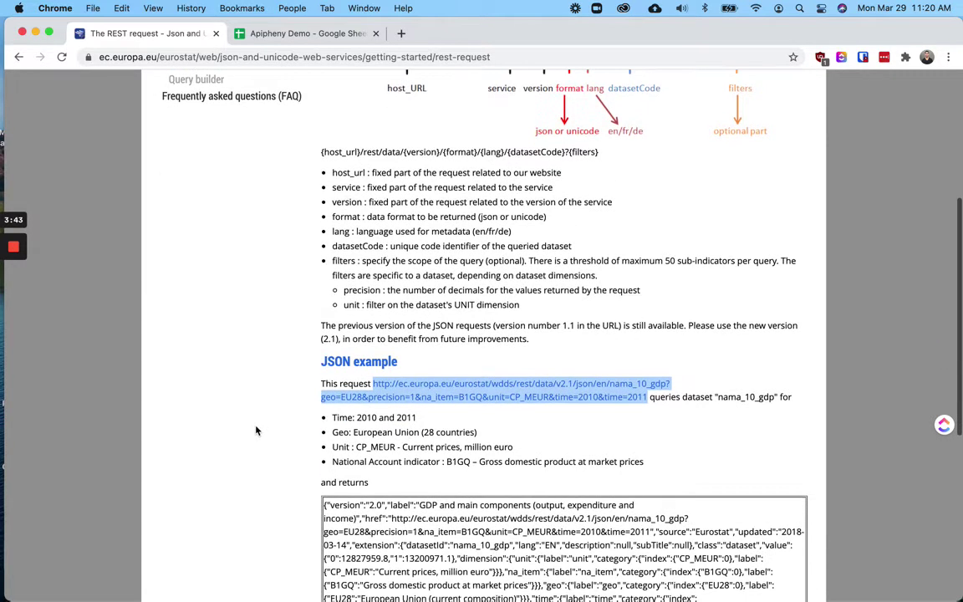
pyautogui.click(343, 222)
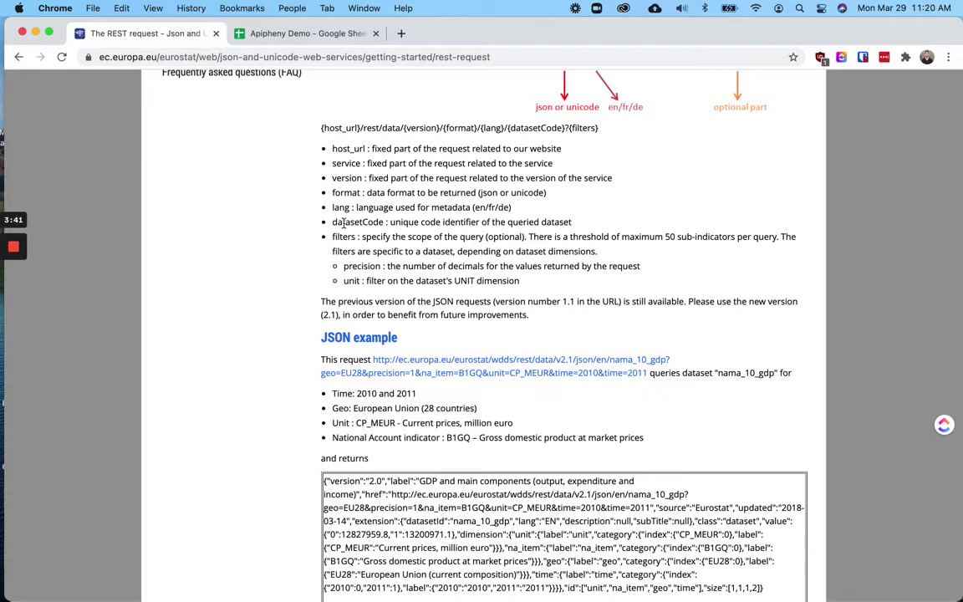
pyautogui.moveTo(332, 222); pyautogui.dragTo(572, 223)
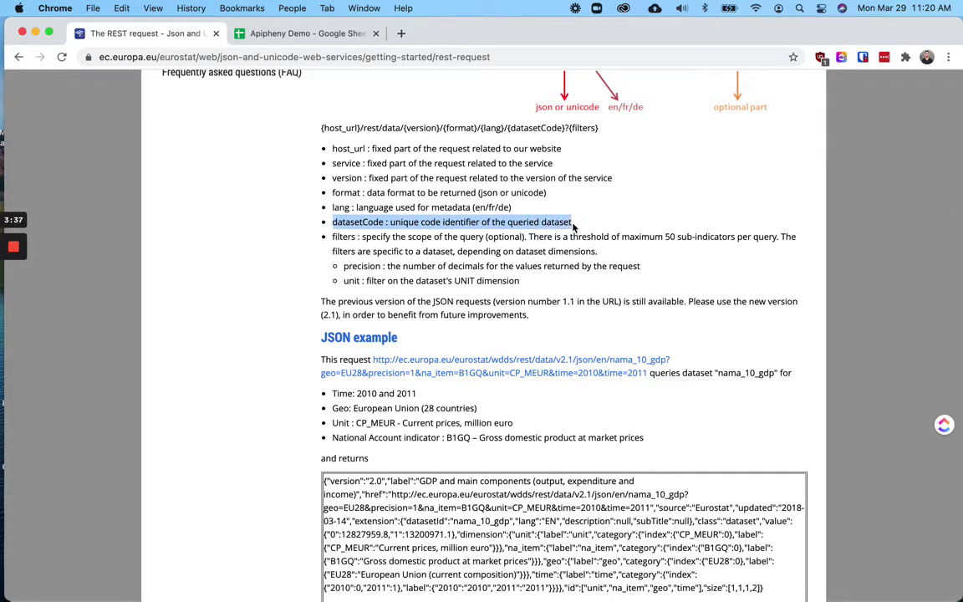
pyautogui.moveTo(326, 238); pyautogui.dragTo(563, 294)
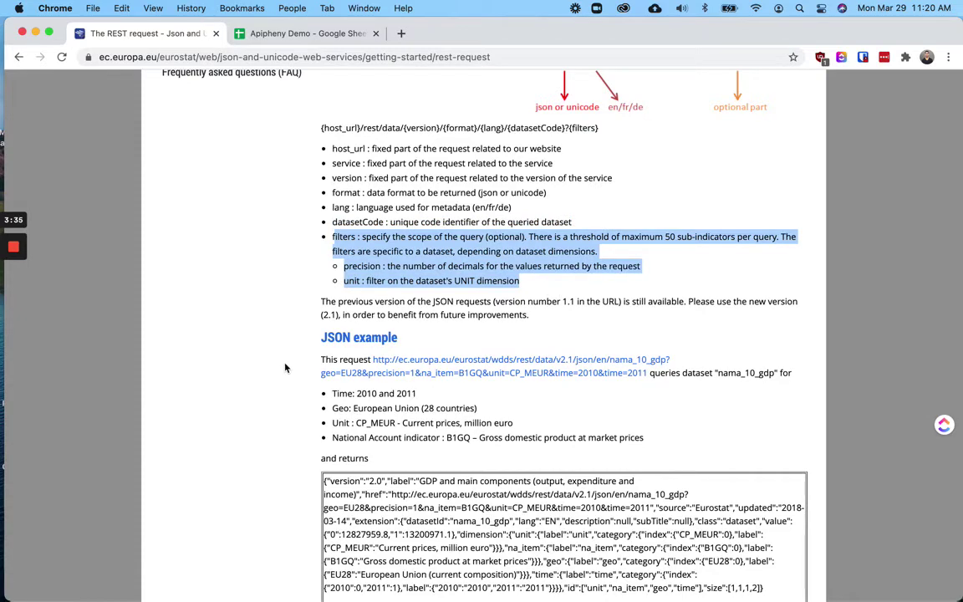
pyautogui.scroll(-5, 284, 368)
pyautogui.scroll(4, 284, 368)
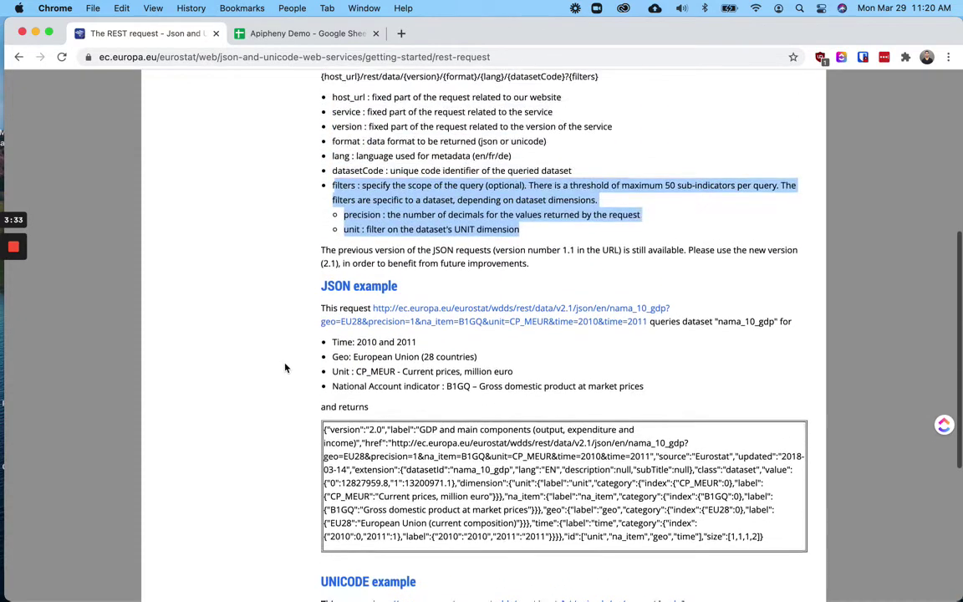
pyautogui.tripleClick(306, 260)
pyautogui.click(307, 289)
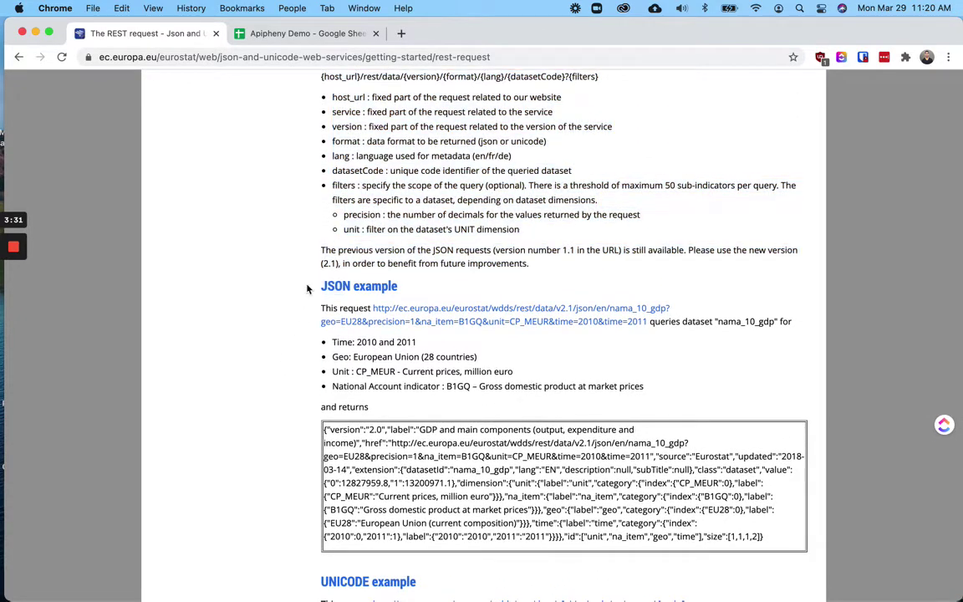
pyautogui.tripleClick(306, 258)
pyautogui.click(306, 258)
pyautogui.scroll(-3, 299, 473)
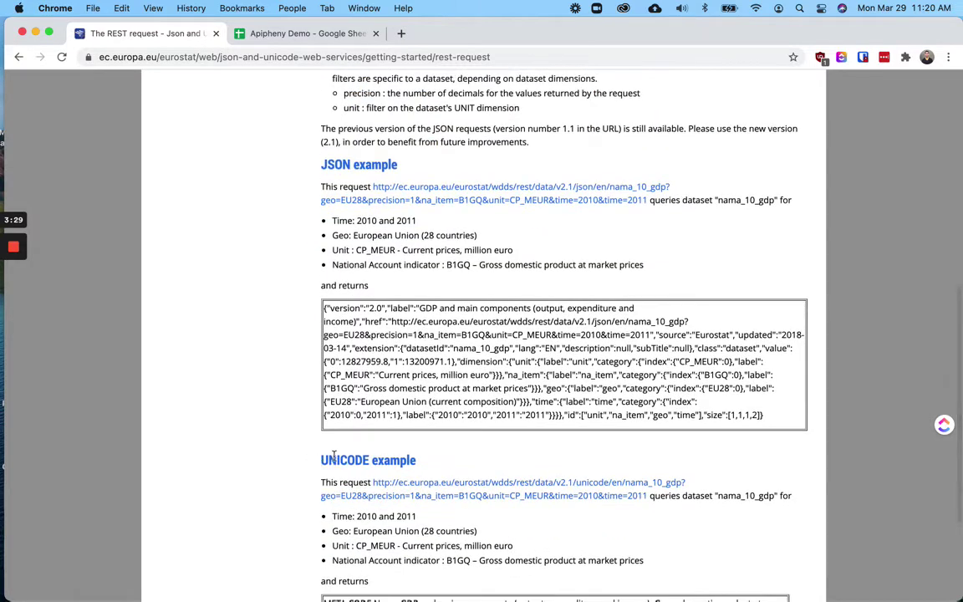
pyautogui.scroll(9, 170, 366)
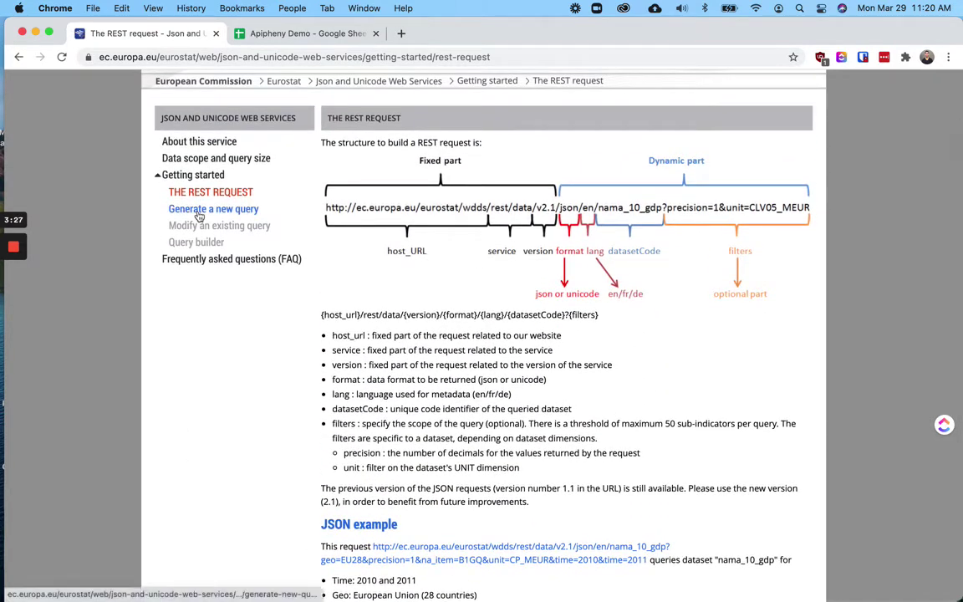
# Open the Generate a new query guide and read through its three steps for building a dataset query
pyautogui.click(199, 211)
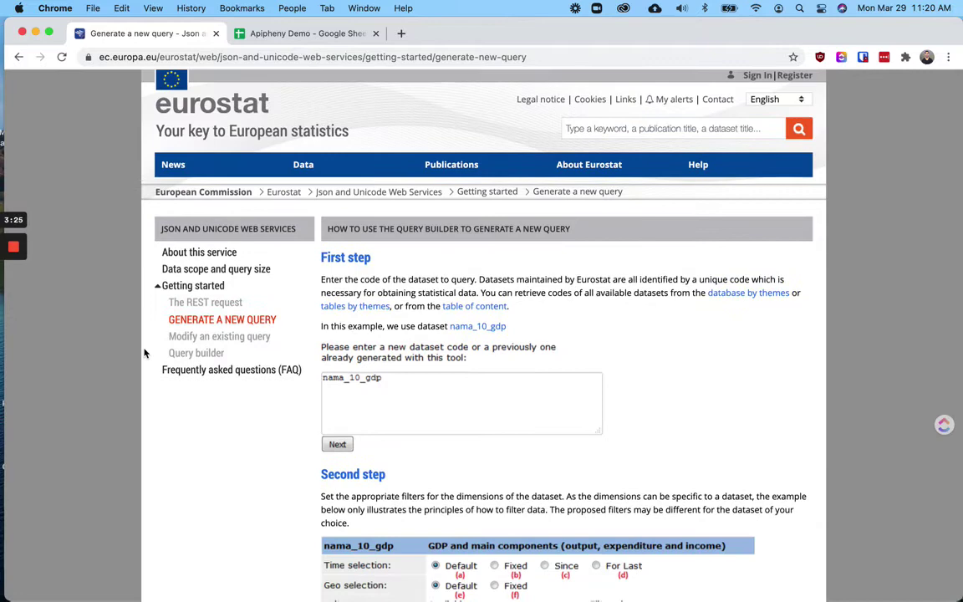
pyautogui.scroll(-2, 363, 251)
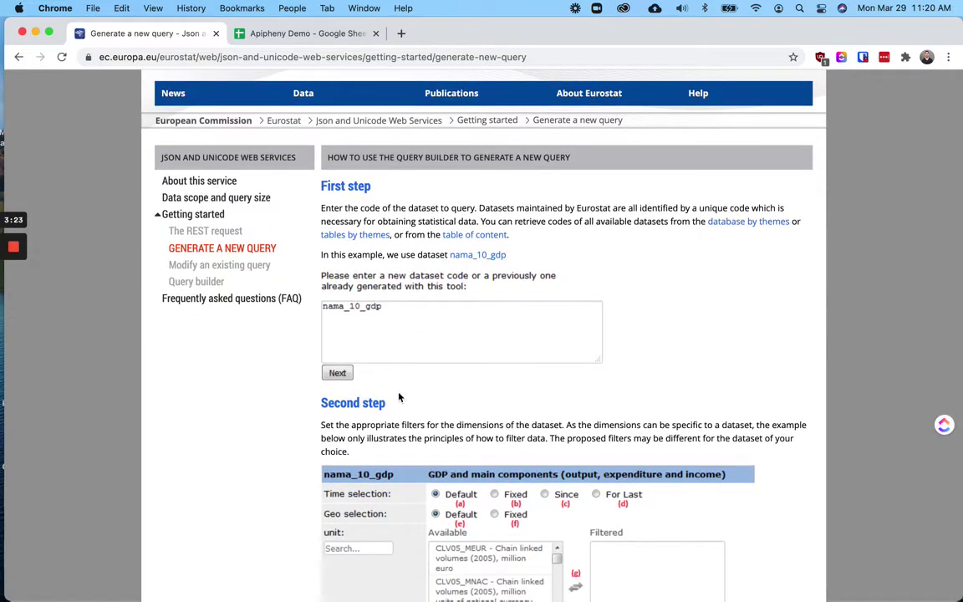
pyautogui.scroll(-11, 287, 416)
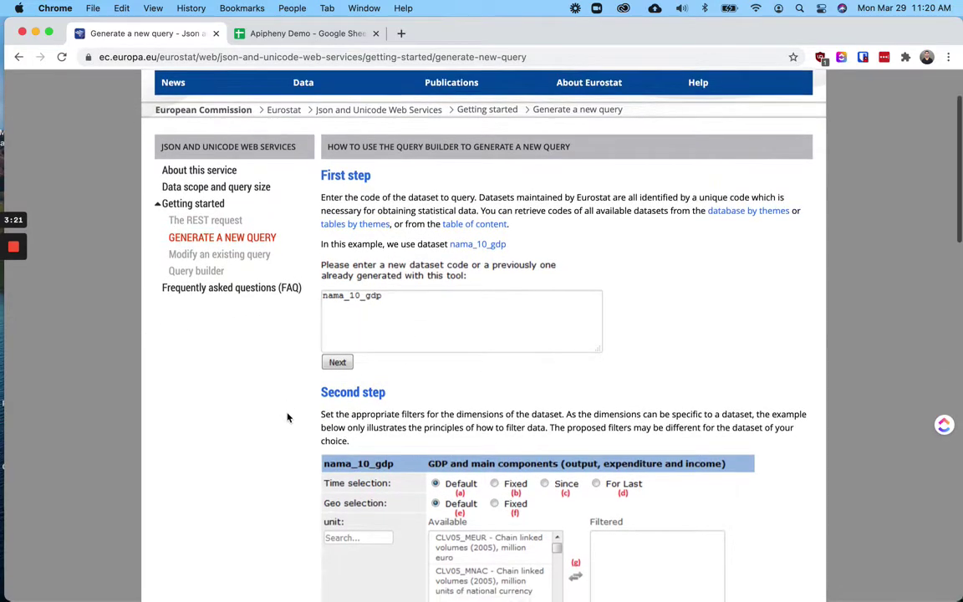
pyautogui.scroll(-16, 287, 416)
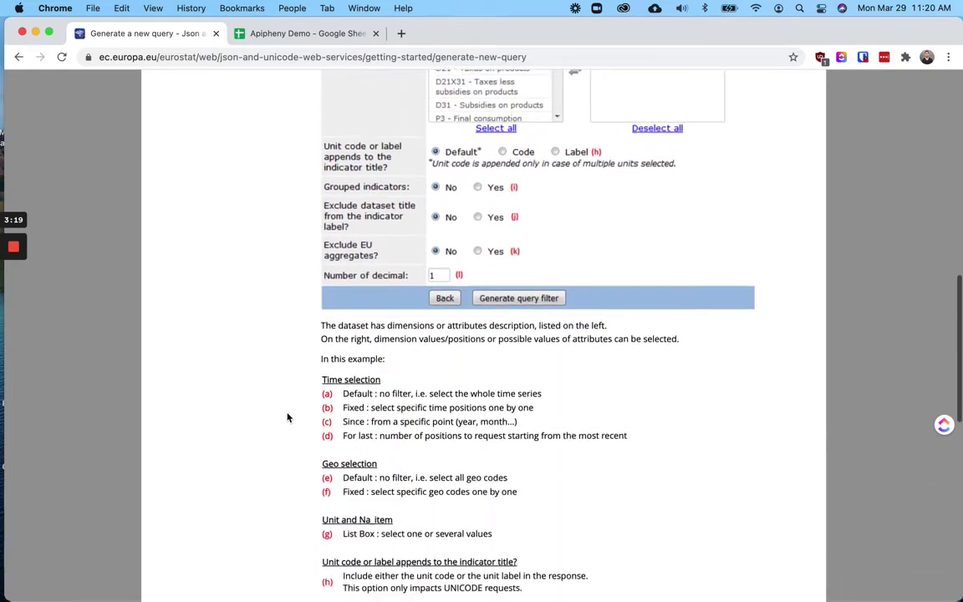
pyautogui.scroll(-4, 287, 416)
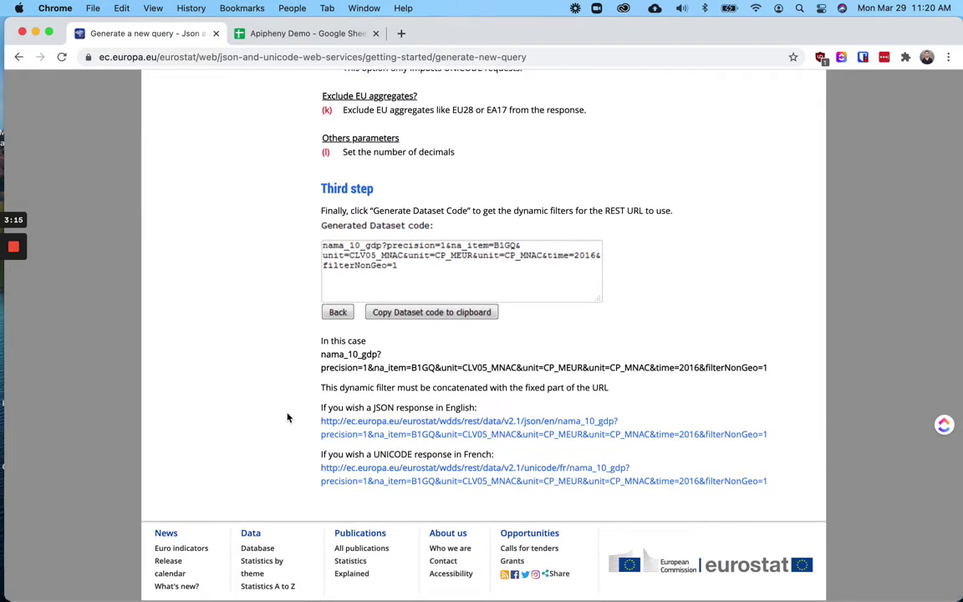
pyautogui.scroll(20, 287, 417)
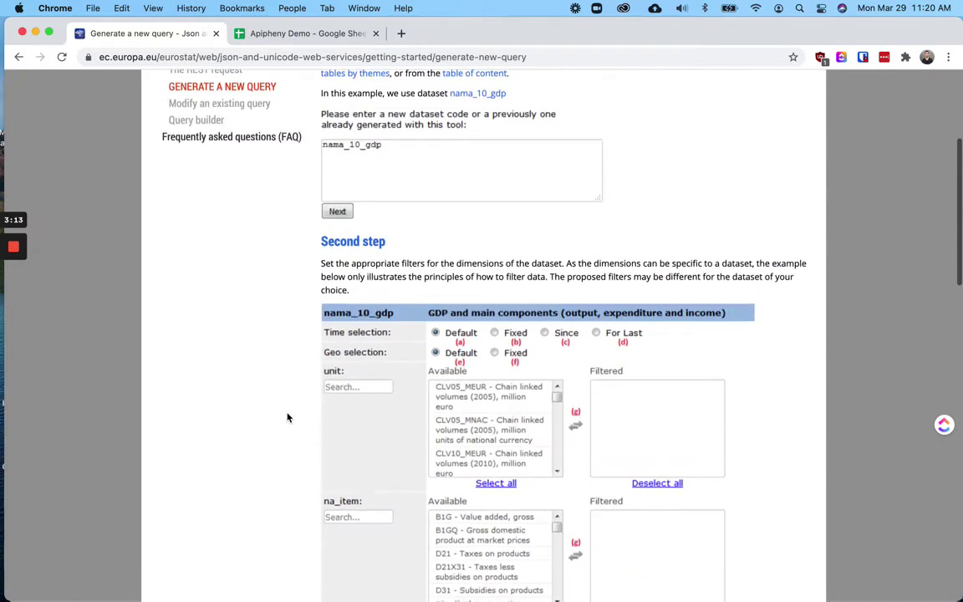
pyautogui.scroll(5, 422, 406)
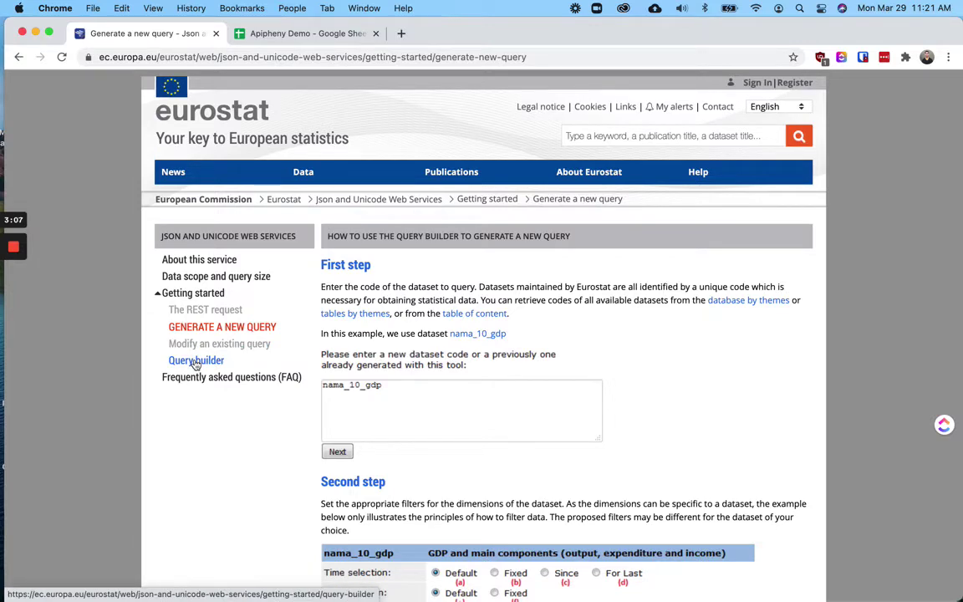
# Open Eurostat's Query builder page, briefly revisiting the heading of the Generate a new query guide
pyautogui.click(196, 362)
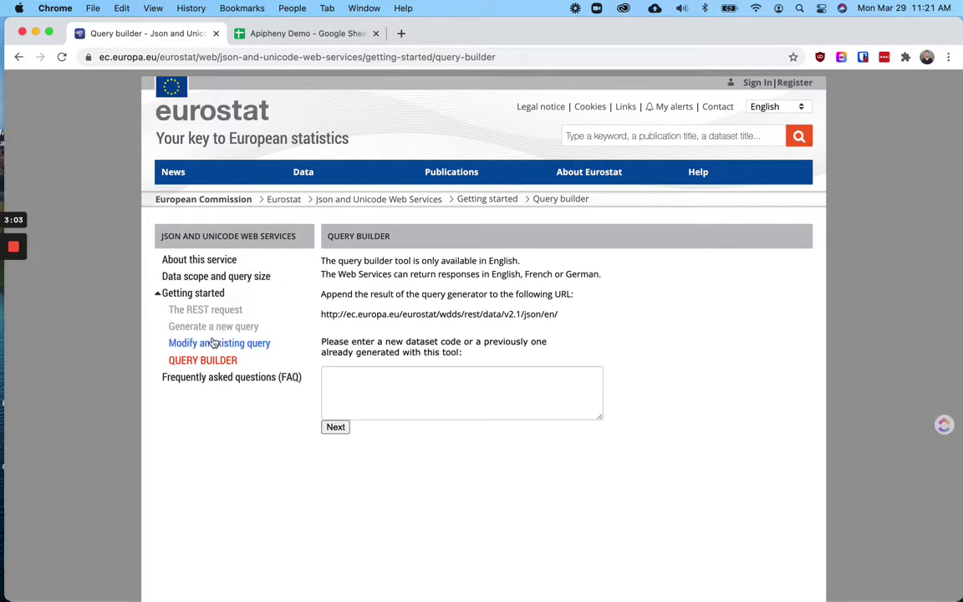
pyautogui.click(186, 326)
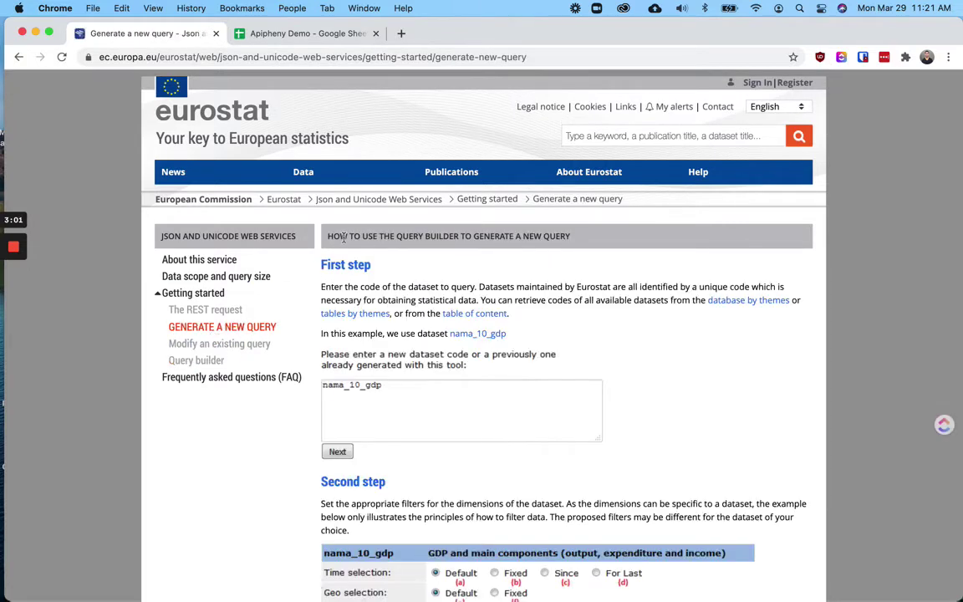
pyautogui.moveTo(340, 237); pyautogui.dragTo(432, 238)
pyautogui.click(185, 366)
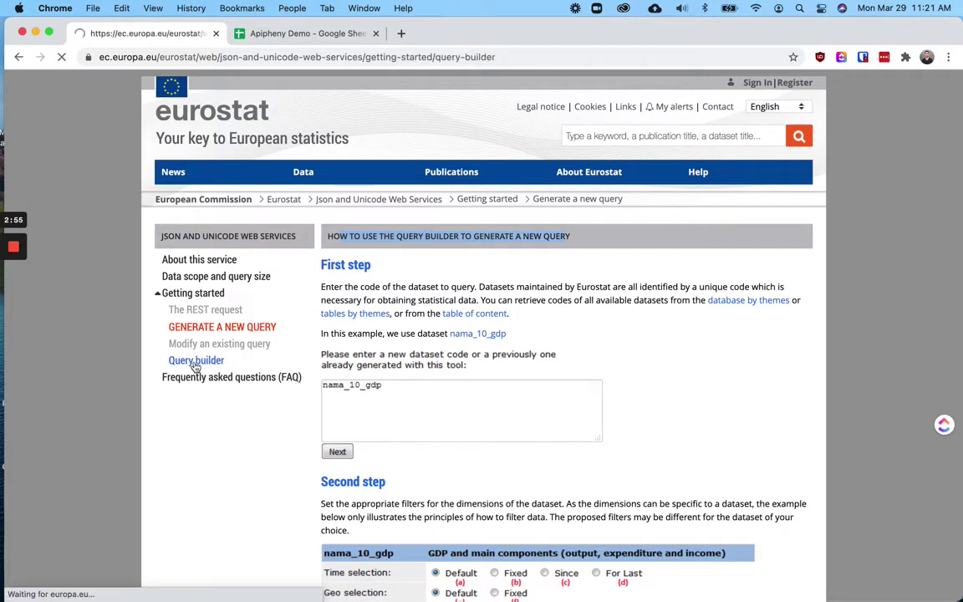
# Copy the dataset code nama_10_gdp from the import URL in the Apipheny Demo spreadsheet and submit it in Eurostat's query builder
pyautogui.click(394, 390)
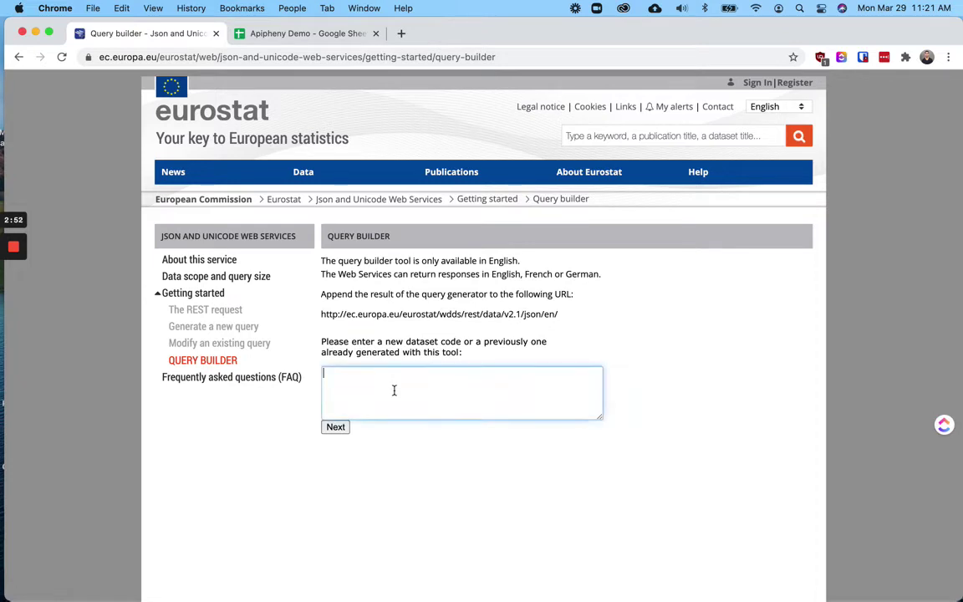
pyautogui.click(295, 35)
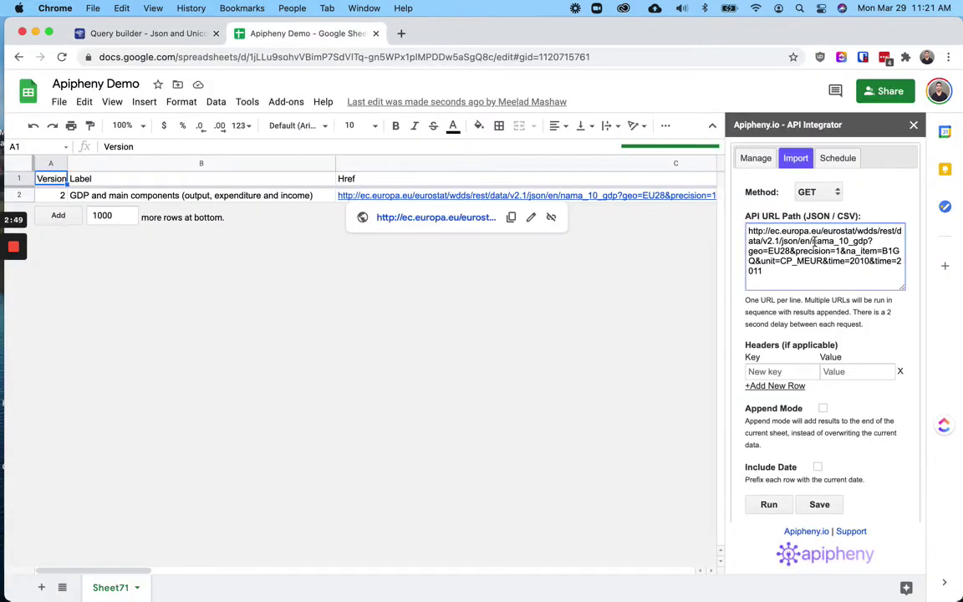
pyautogui.moveTo(812, 241); pyautogui.dragTo(865, 241)
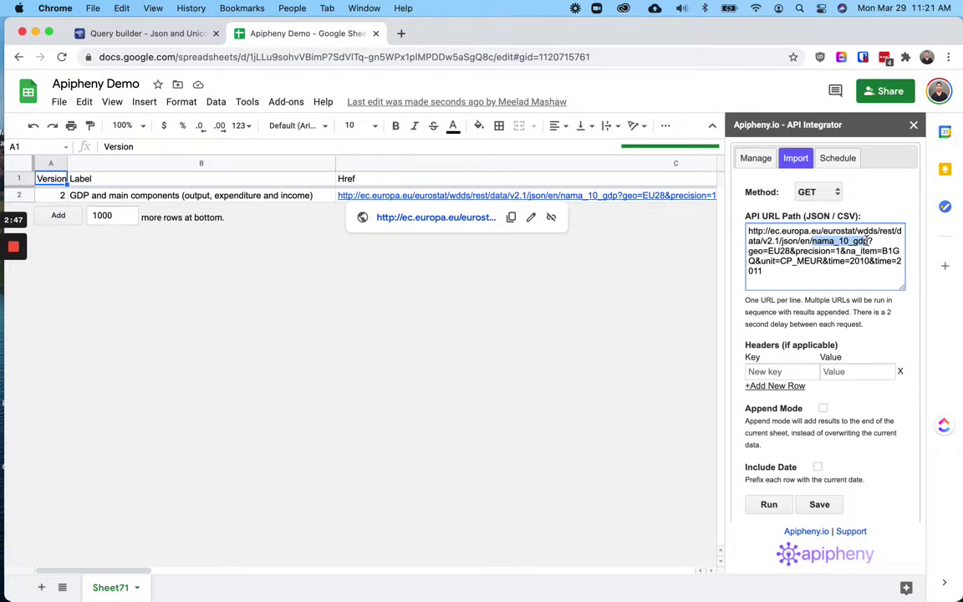
pyautogui.press('super+c')
pyautogui.click(174, 34)
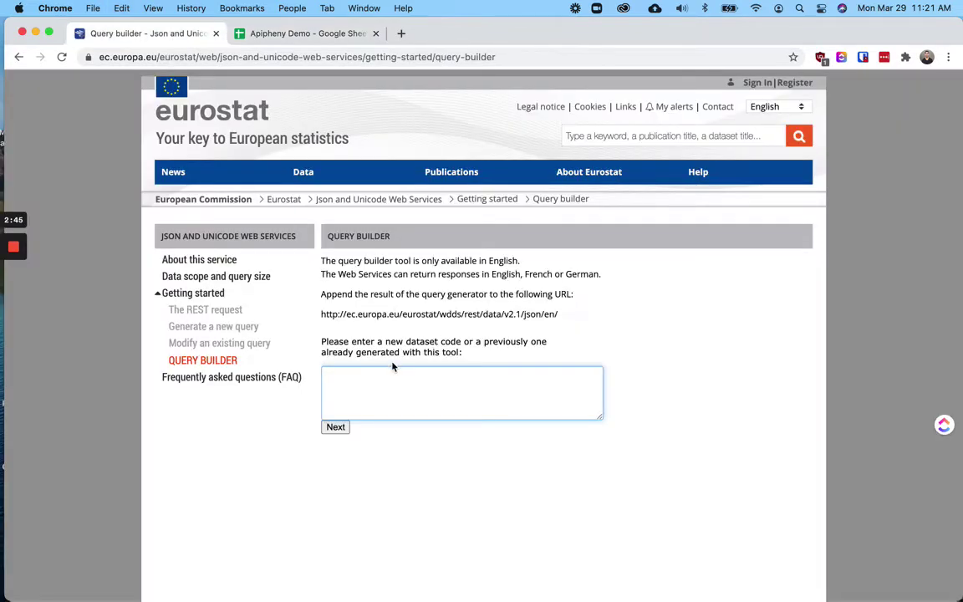
pyautogui.press('super+v')
pyautogui.click(335, 428)
# Add CLV10_MEUR - Chain linked volumes (2010), million euro to the filtered unit values of the nama_10_gdp query
pyautogui.scroll(-1, 219, 356)
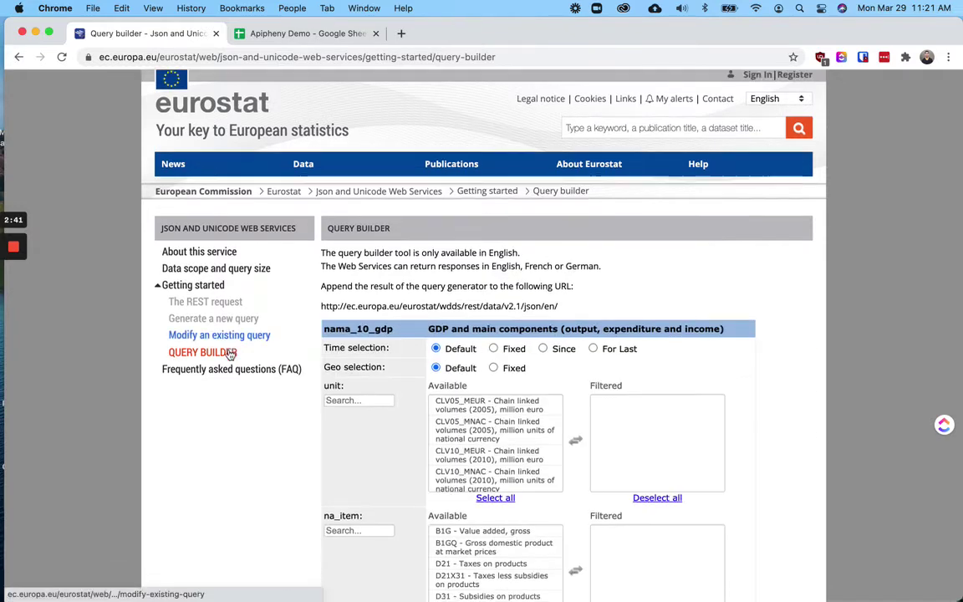
pyautogui.scroll(-6, 197, 395)
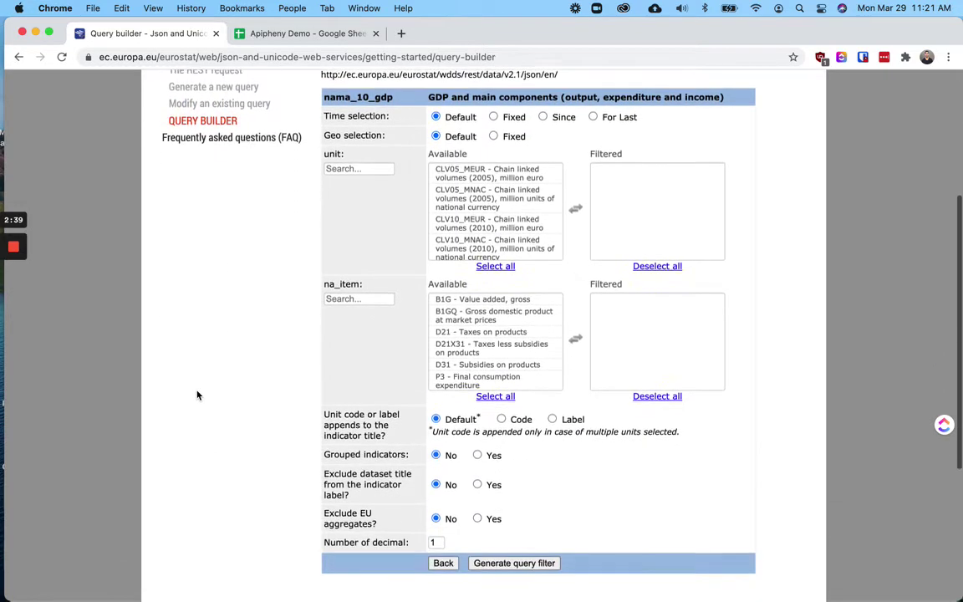
pyautogui.scroll(-1, 197, 395)
pyautogui.scroll(2, 198, 394)
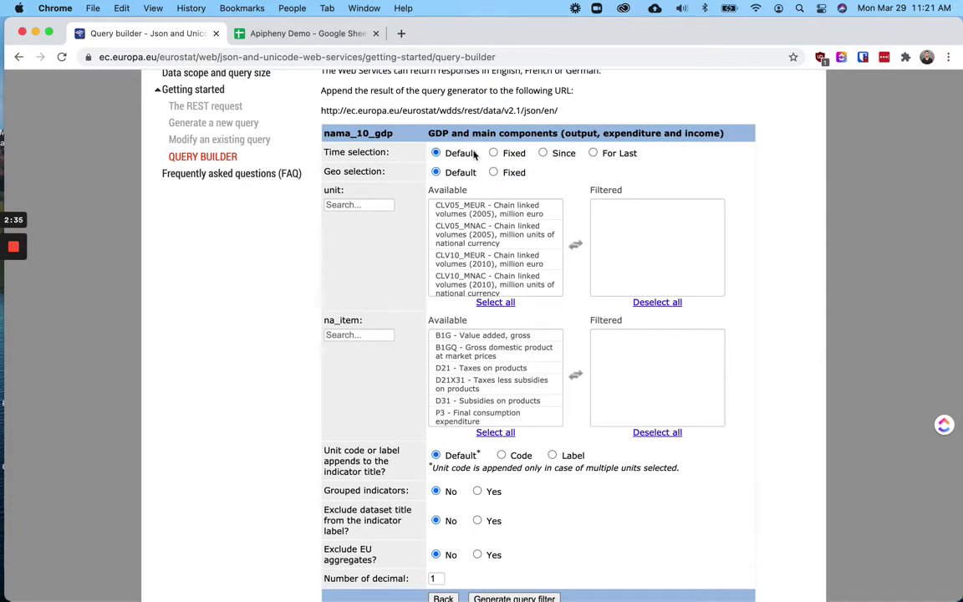
pyautogui.click(492, 265)
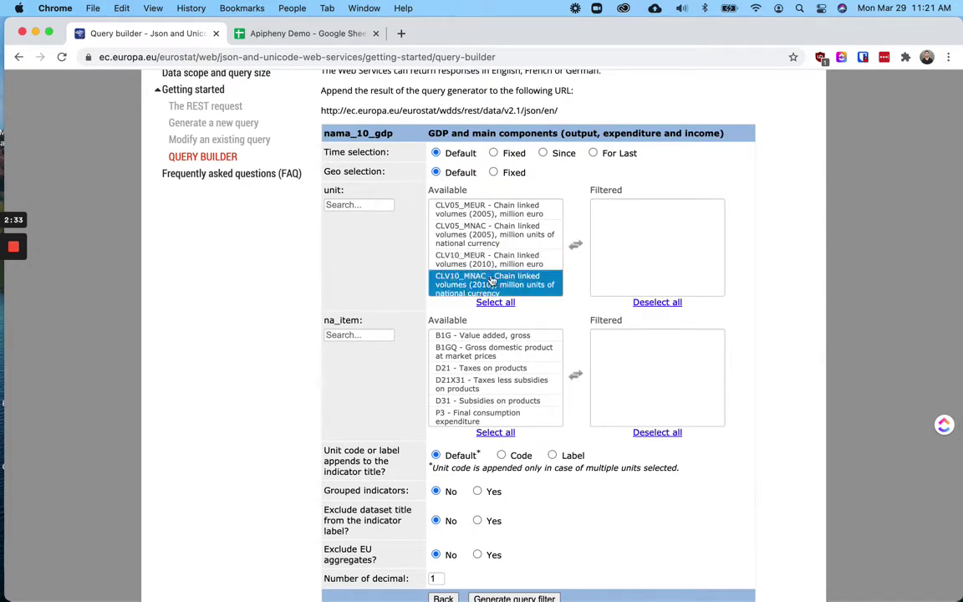
pyautogui.doubleClick(491, 265)
# Add D21X31 - Taxes less subsidies on products to the filtered na_item values
pyautogui.scroll(-3, 492, 265)
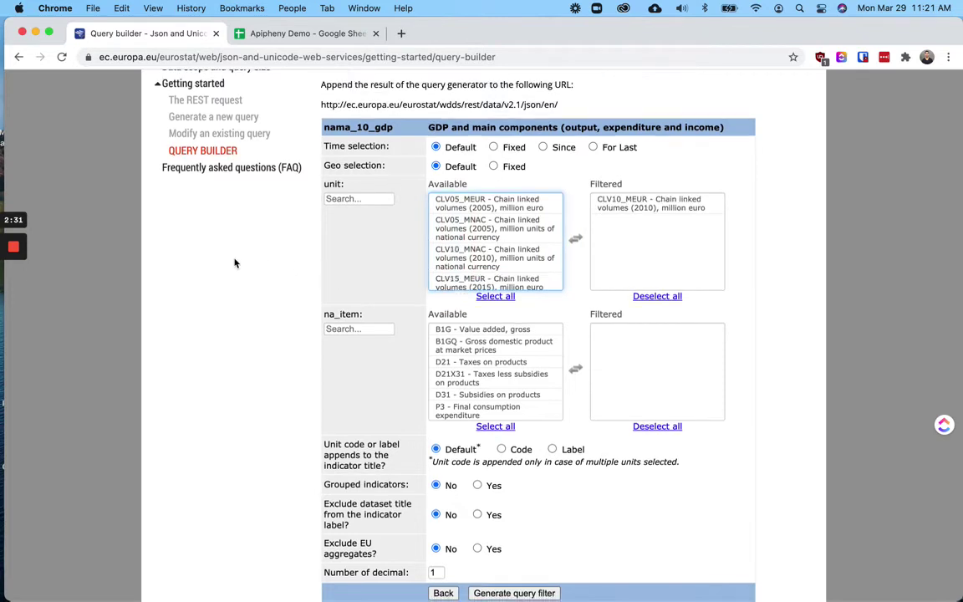
pyautogui.click(494, 256)
pyautogui.click(482, 293)
pyautogui.doubleClick(481, 292)
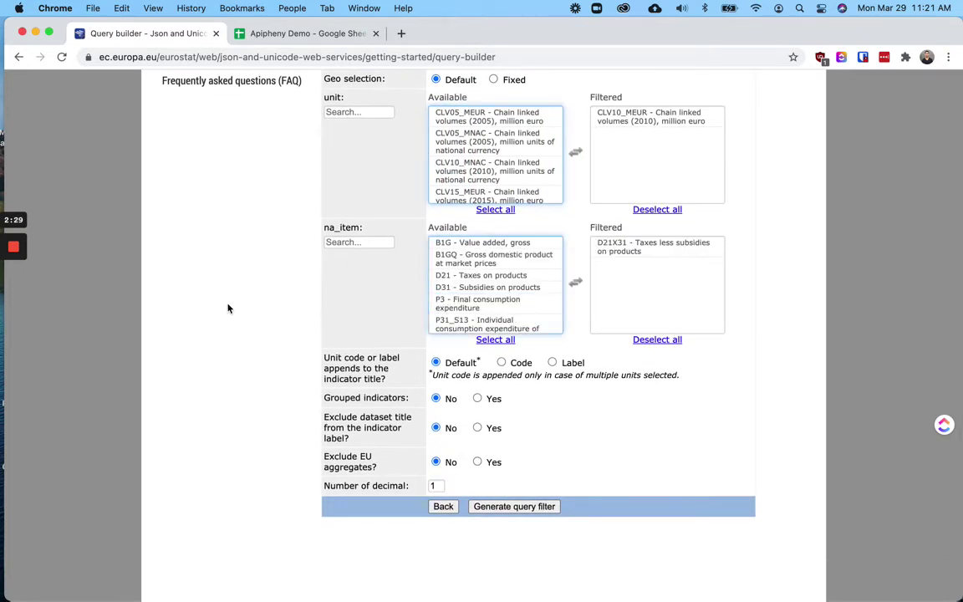
# Review the remaining query options, generate the query filter, and copy the generated dataset code that follows the base URL
pyautogui.scroll(-2, 218, 293)
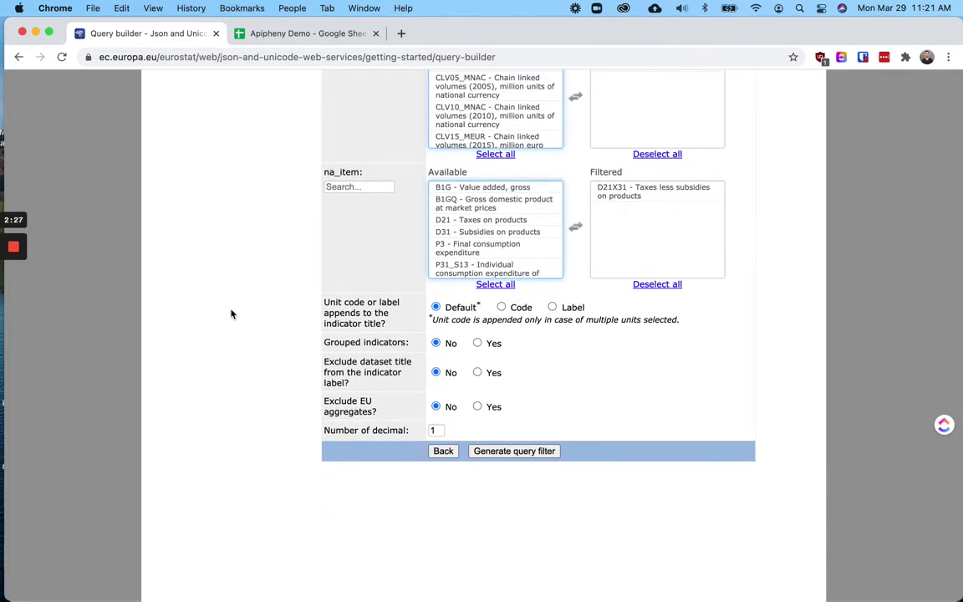
pyautogui.scroll(-1, 242, 348)
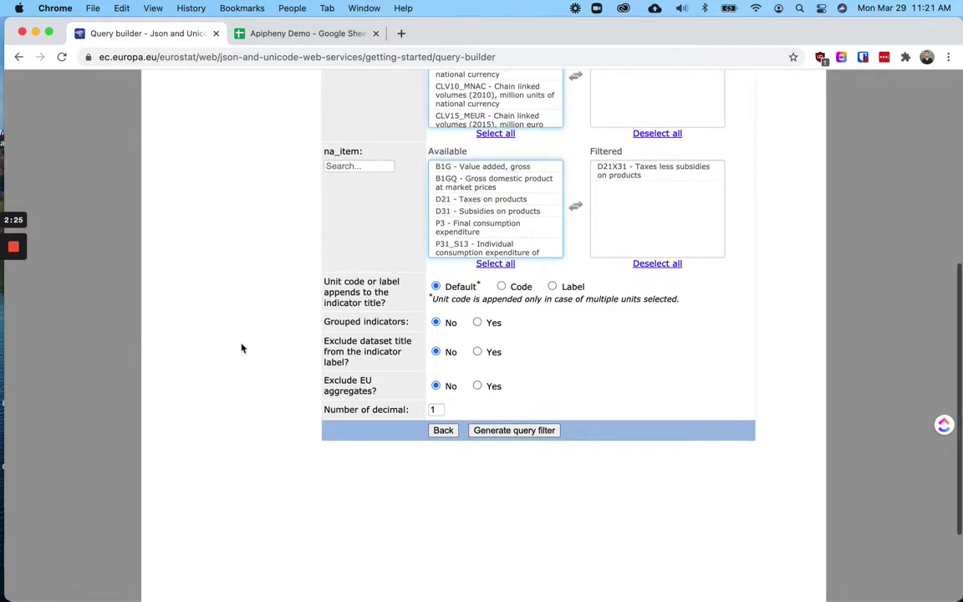
pyautogui.scroll(5, 241, 349)
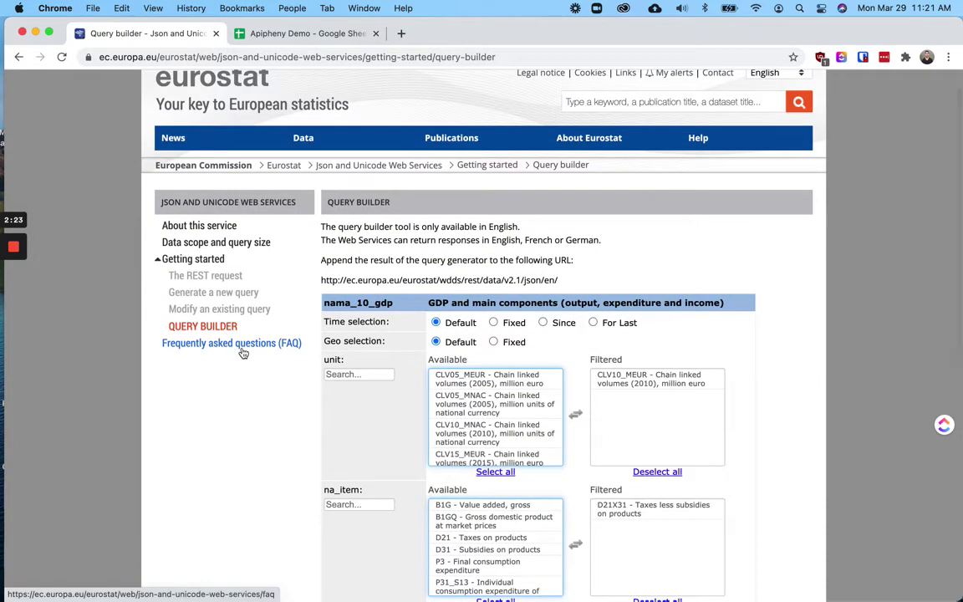
pyautogui.scroll(-5, 243, 351)
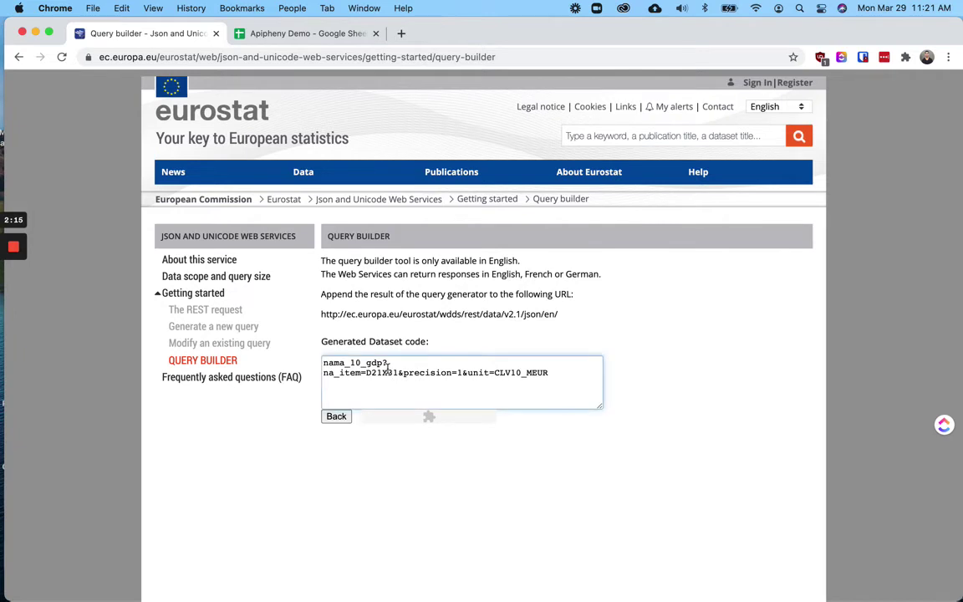
pyautogui.moveTo(557, 373); pyautogui.dragTo(325, 361)
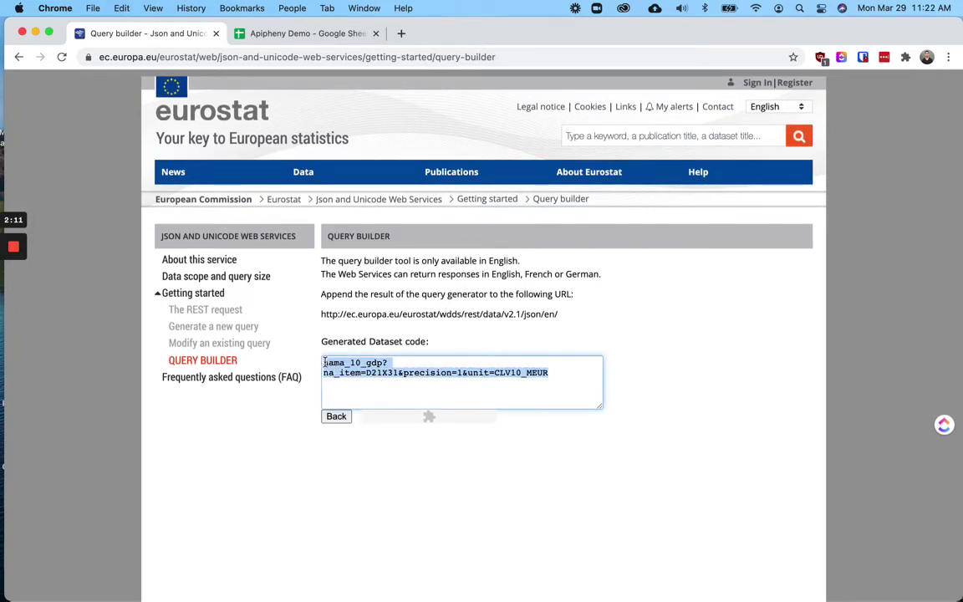
pyautogui.moveTo(342, 314); pyautogui.dragTo(534, 316)
# In Apipheny, replace the URL part after json/en/ with nama_10_gdp?na_item=D21X31&precision=1&unit=CLV10_MEUR, then run the request and overwrite Sheet71
pyautogui.click(304, 34)
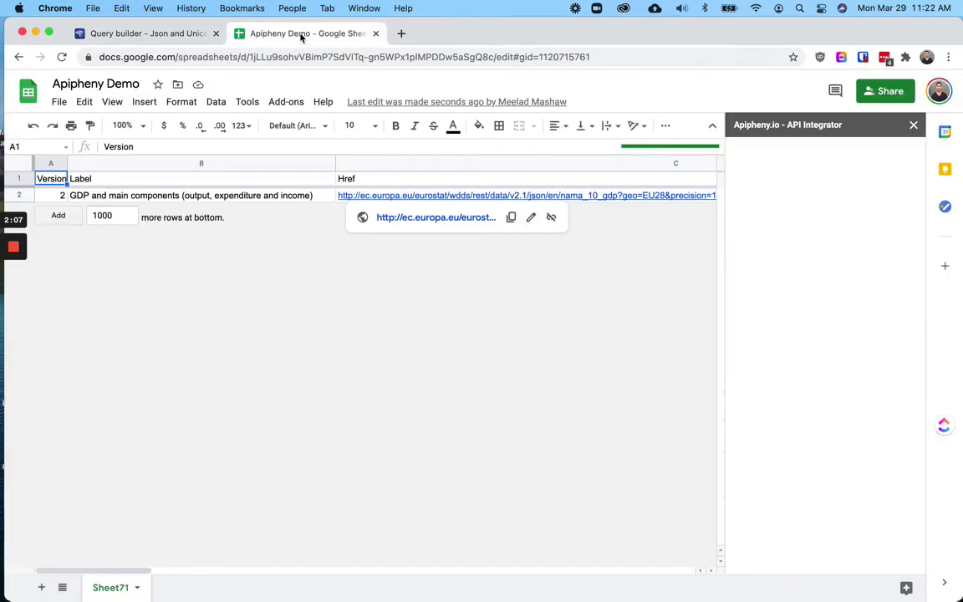
pyautogui.click(818, 273)
pyautogui.moveTo(804, 275); pyautogui.dragTo(815, 242)
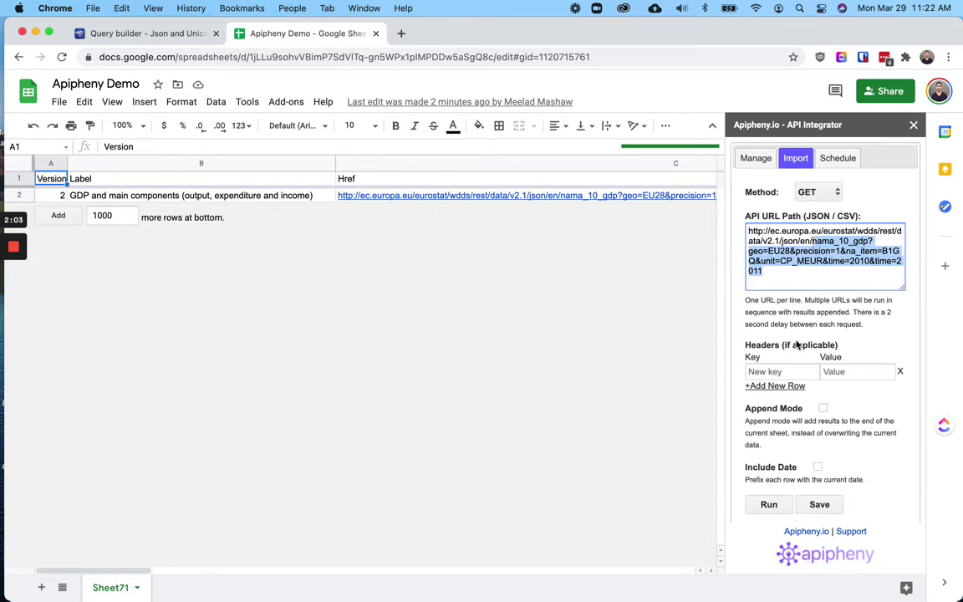
pyautogui.press('super+v')
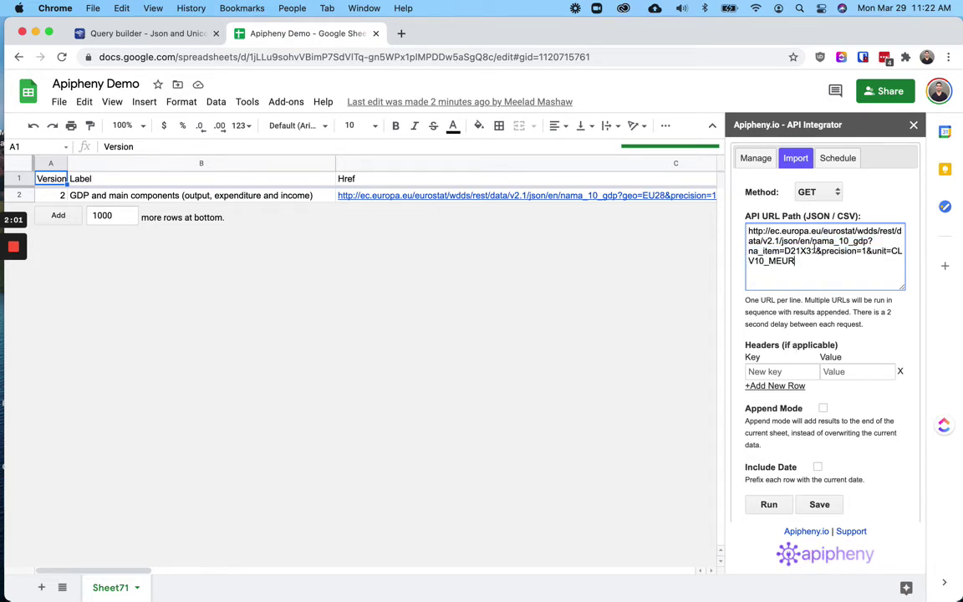
pyautogui.click(769, 505)
pyautogui.click(834, 394)
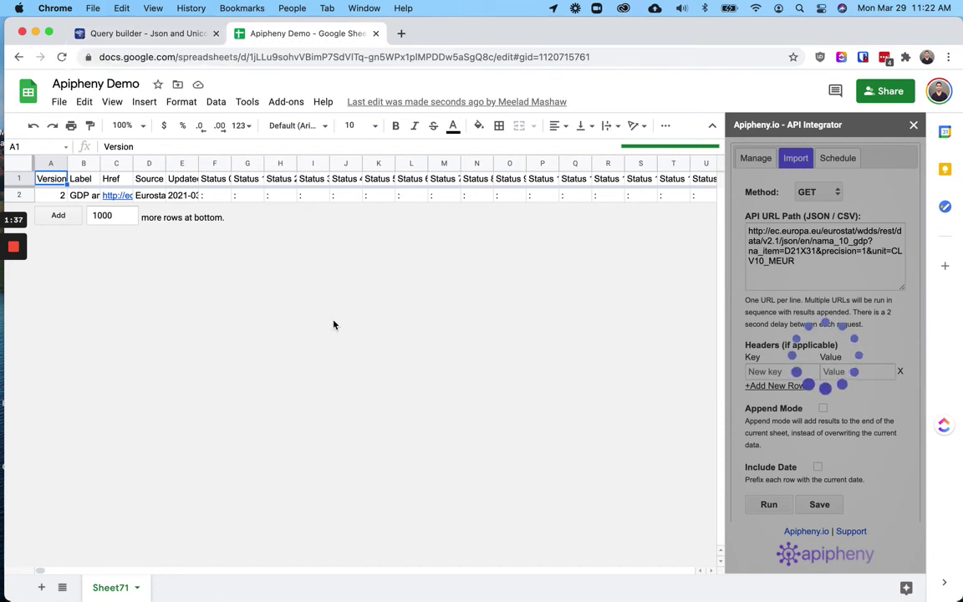
# Return to Eurostat's query builder and its generated dataset code
pyautogui.click(132, 35)
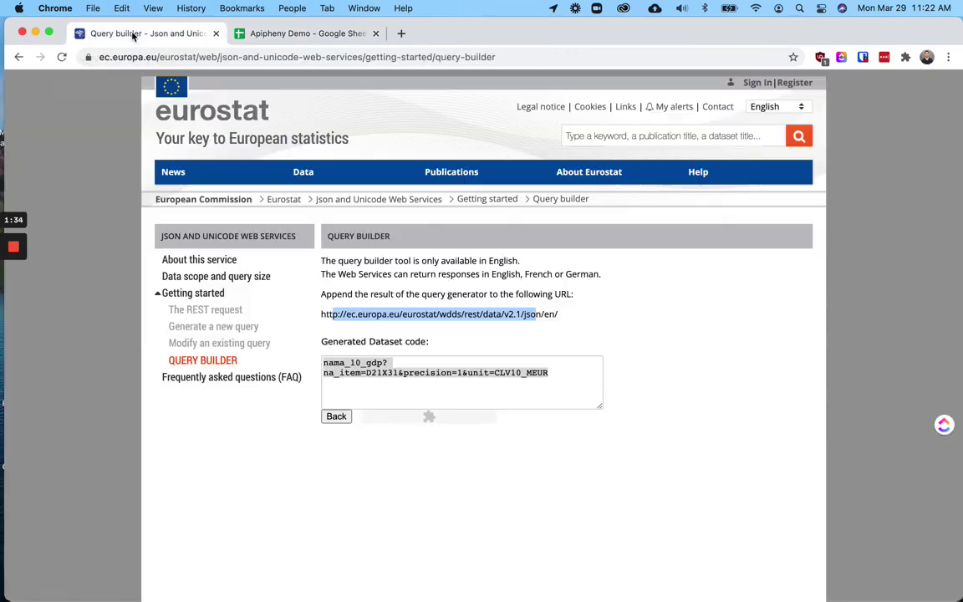
pyautogui.click(371, 402)
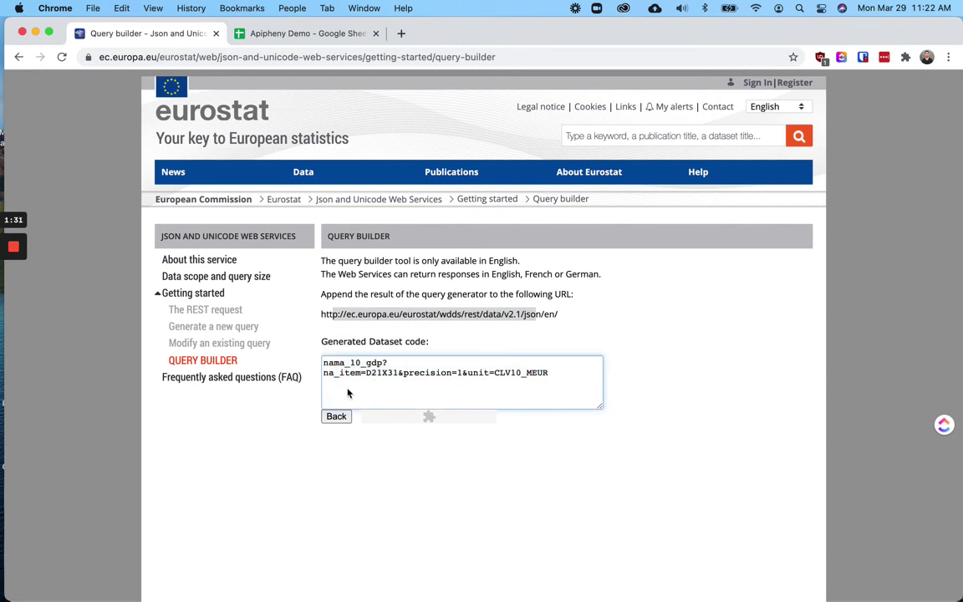